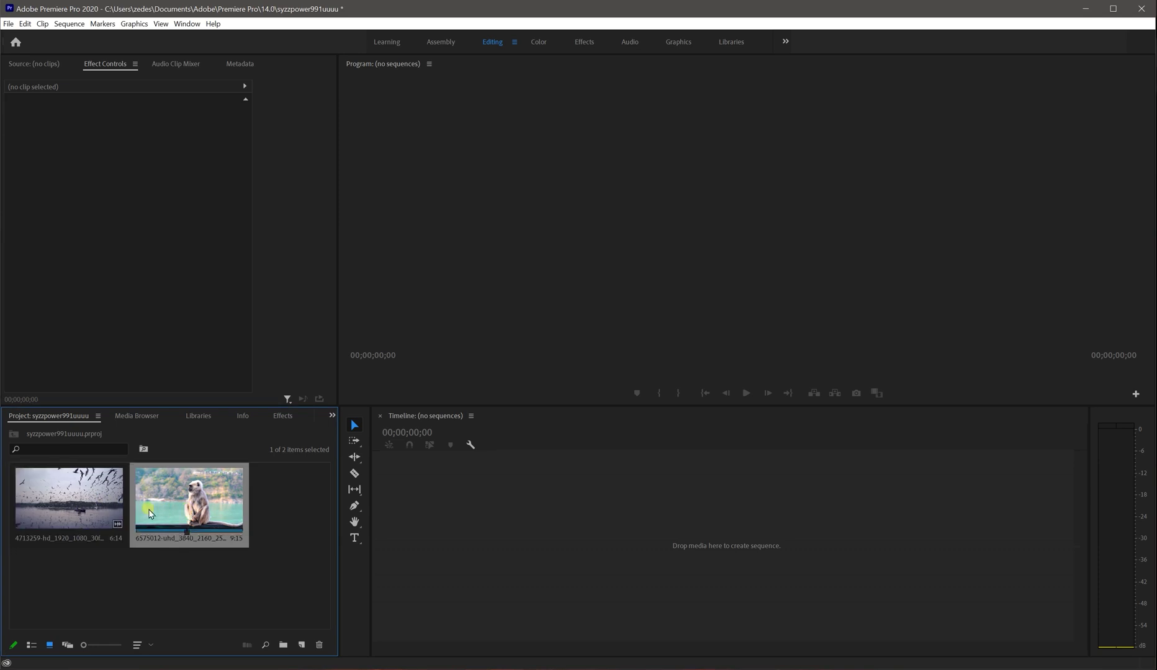
Step: Create a sequence from the birds clip 4713259-hd_1920_1080_30fps and place the monkey clip directly after it on V1
left_click(164, 514)
left_click(90, 513)
left_click_drag(419, 528, 419, 529)
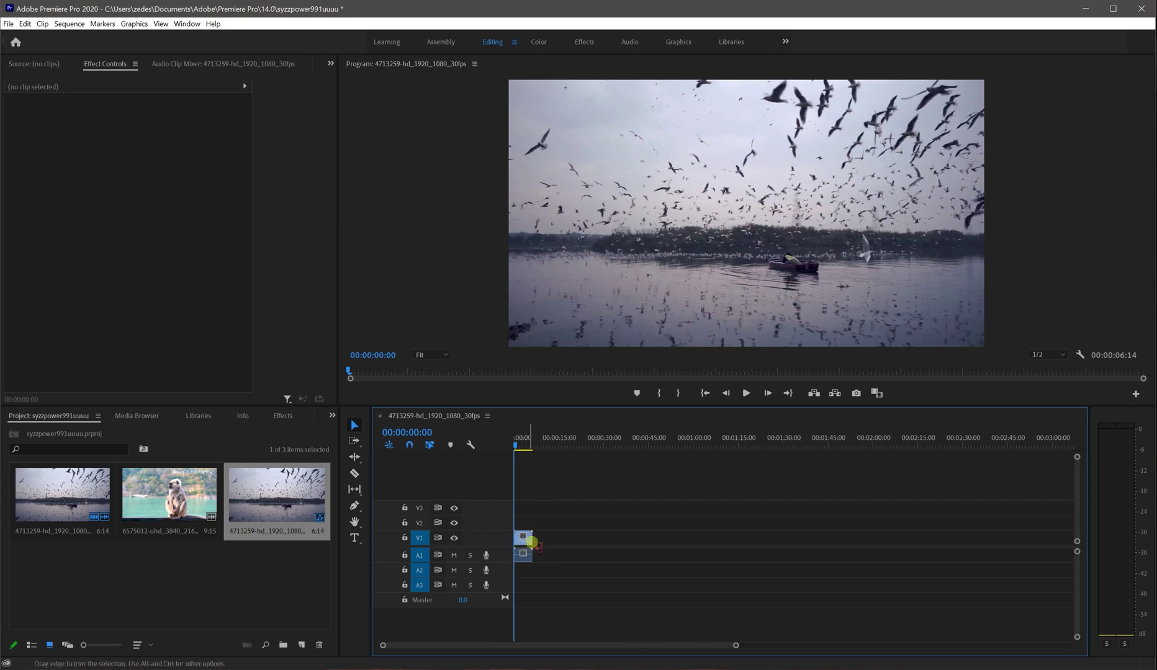
left_click_drag(169, 496, 533, 550)
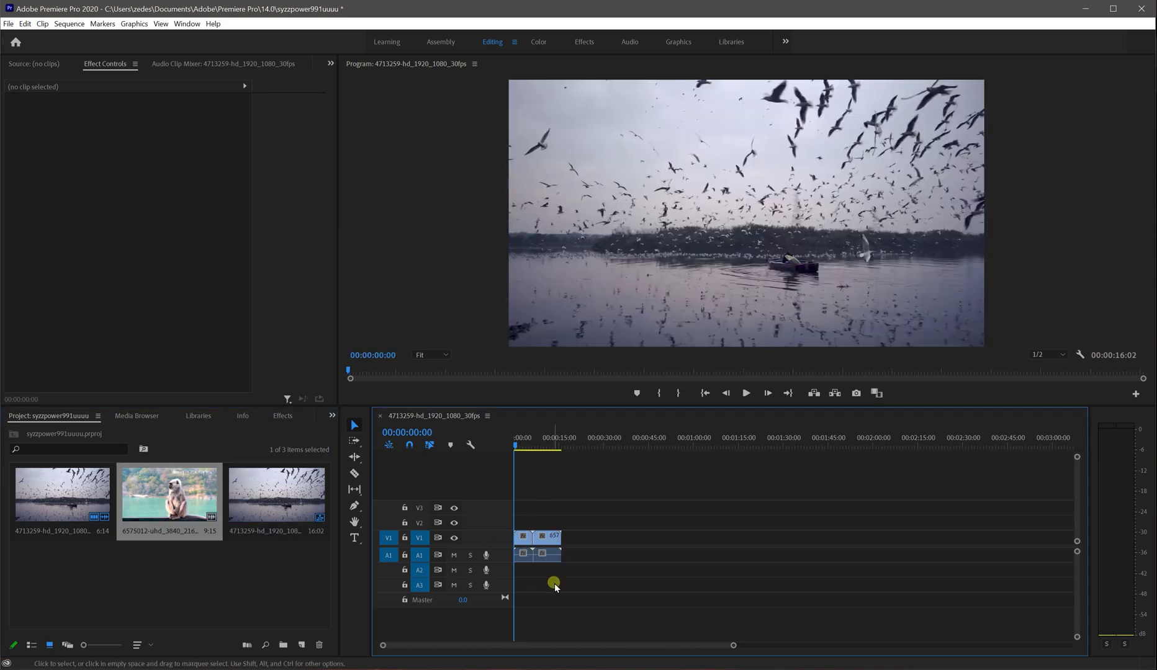
Step: Resize the birds clip in the sequence to a Scale of about 99.7 so it fits the frame
left_click(528, 545)
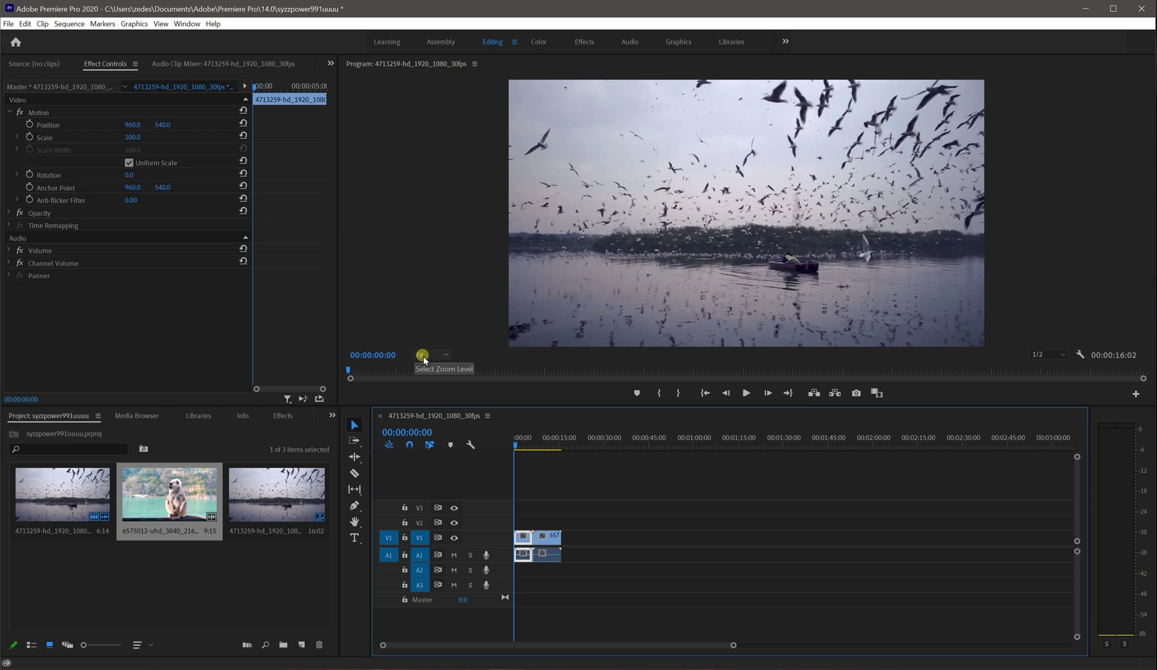
left_click(42, 137)
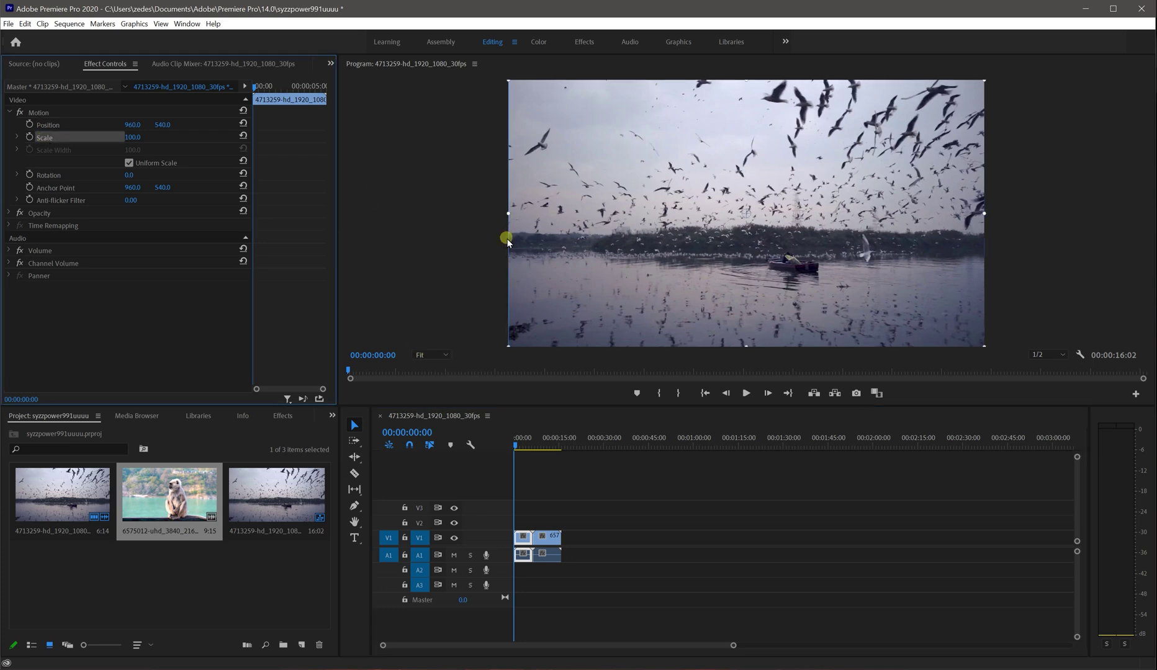
mouse_move(507, 213)
left_mouse_down()
mouse_move(529, 214)
mouse_move(509, 218)
left_mouse_up()
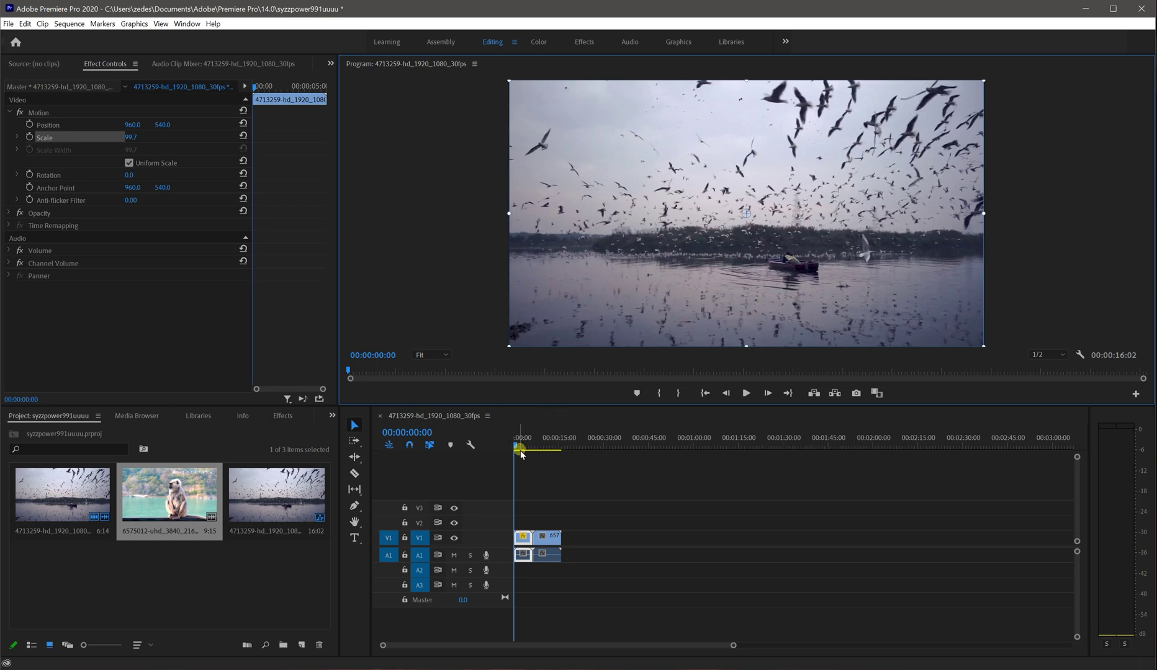
Step: Fit the monkey clip to the frame by reducing its Scale to about 50.1 and shifting its Position to about 967.2, 540.0
left_click_drag(517, 447, 542, 448)
left_click(553, 517)
left_click(752, 137)
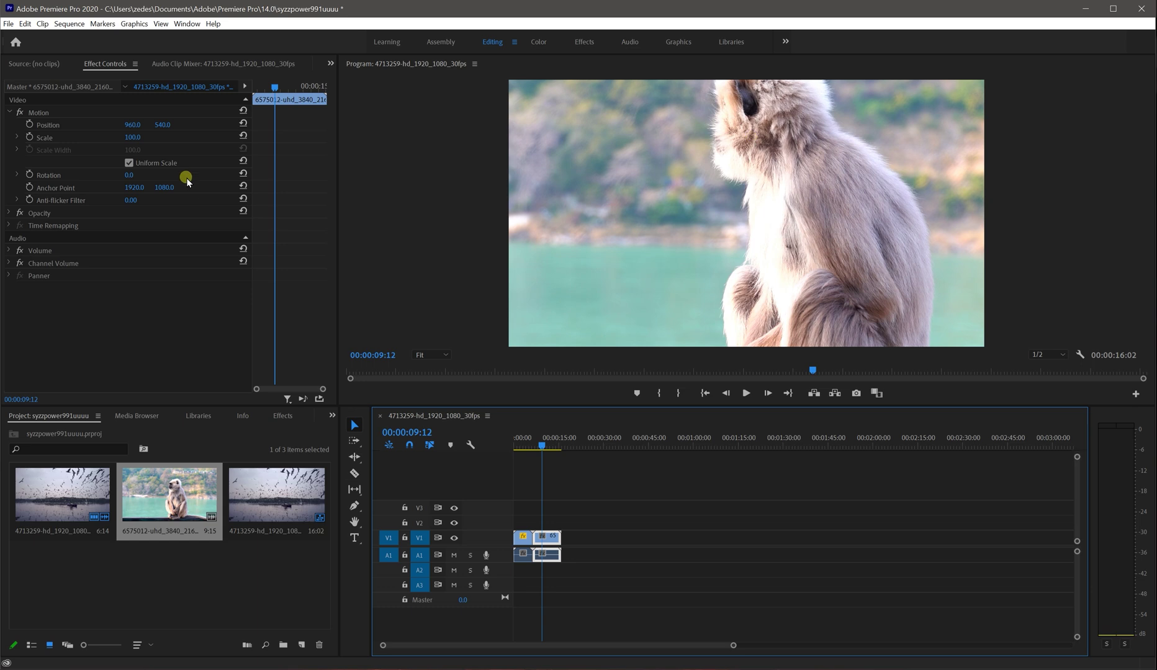
left_click(63, 141)
left_click(669, 116)
left_click_drag(669, 115, 666, 285)
left_click(745, 122)
mouse_move(743, 113)
left_mouse_down()
mouse_move(746, 218)
mouse_move(735, 248)
mouse_move(771, 138)
mouse_move(757, 114)
left_mouse_up()
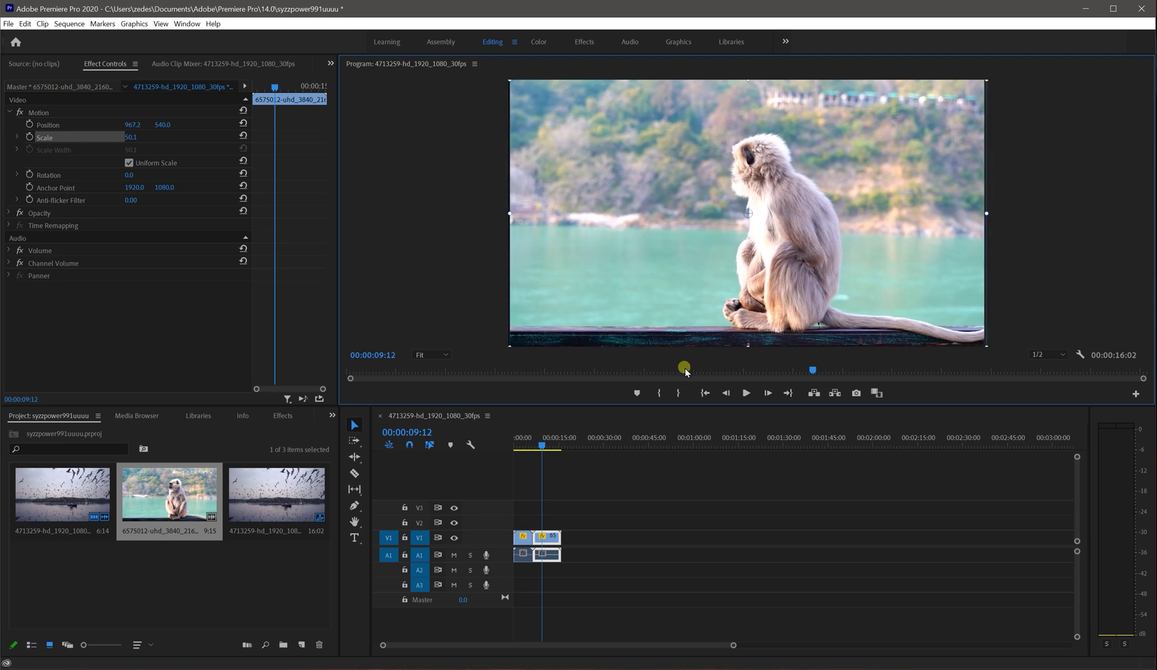
Step: Enable Position and Scale keyframing for the birds clip at 00:00:00:00
left_click_drag(542, 445, 498, 457)
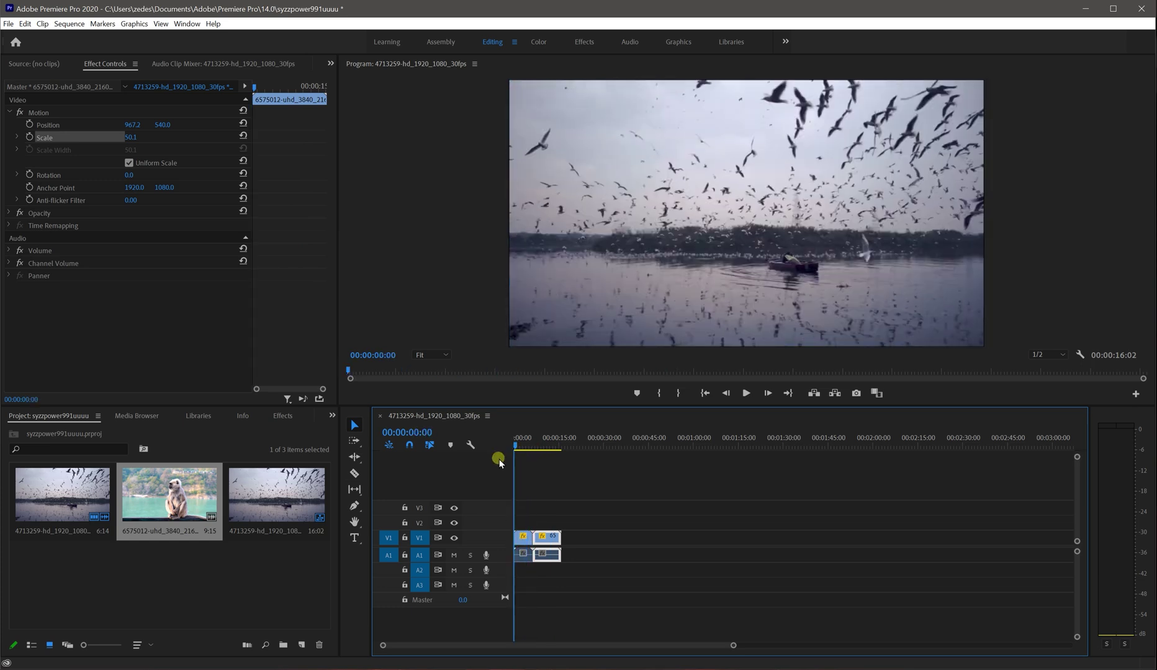
left_click(522, 537)
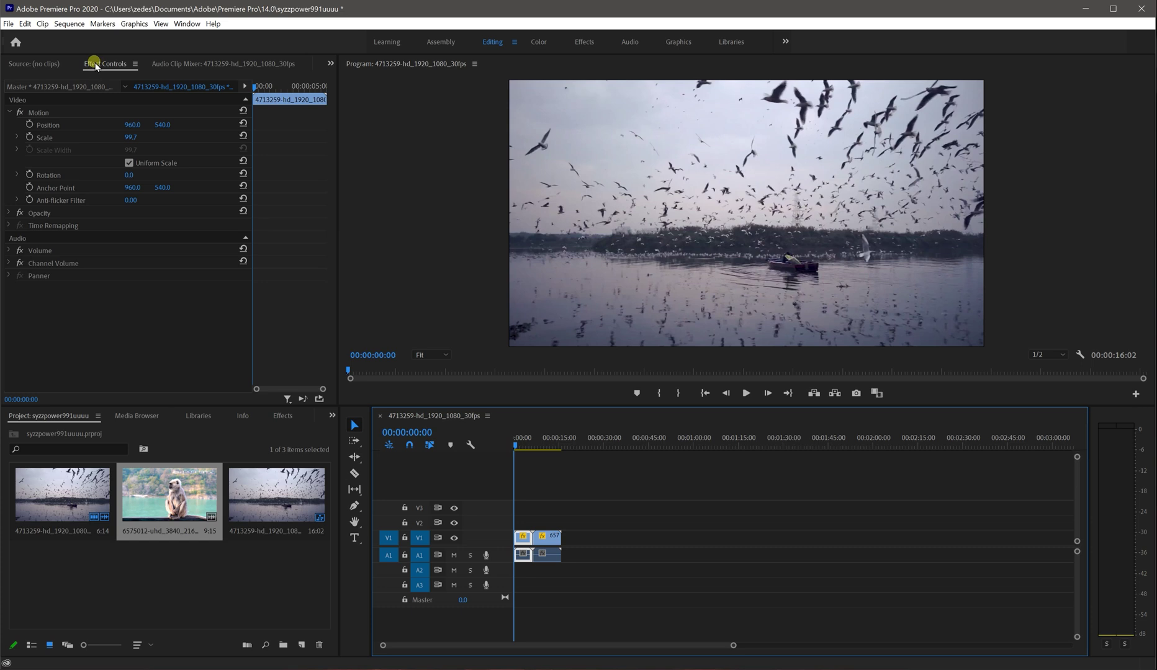
left_click(9, 113)
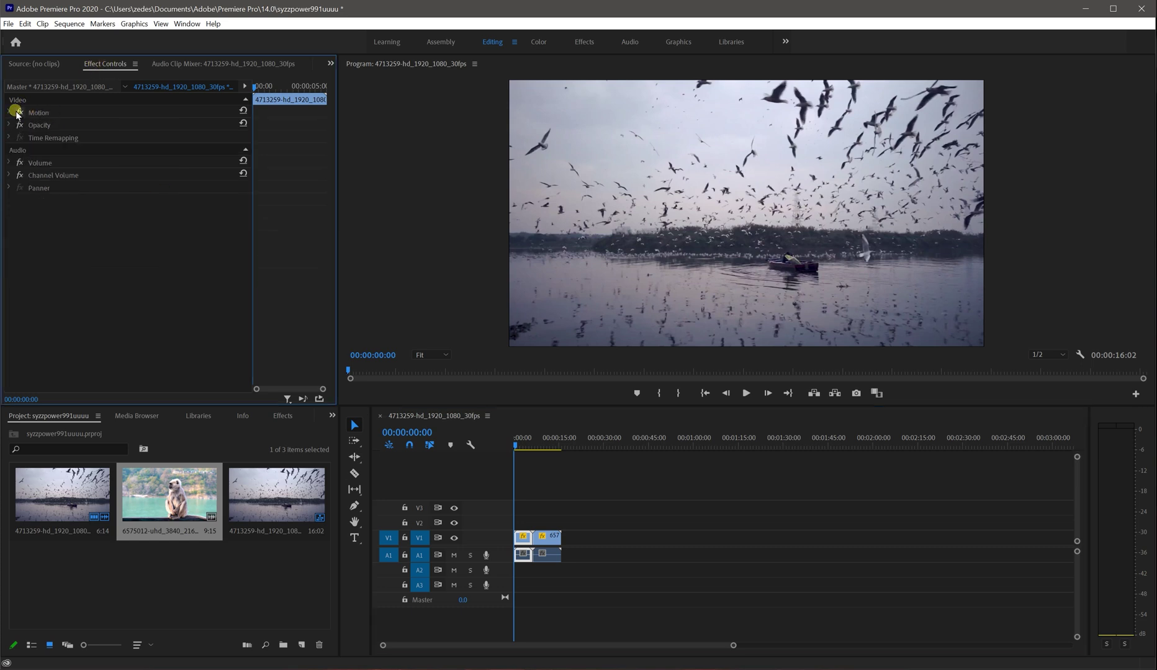
left_click(8, 113)
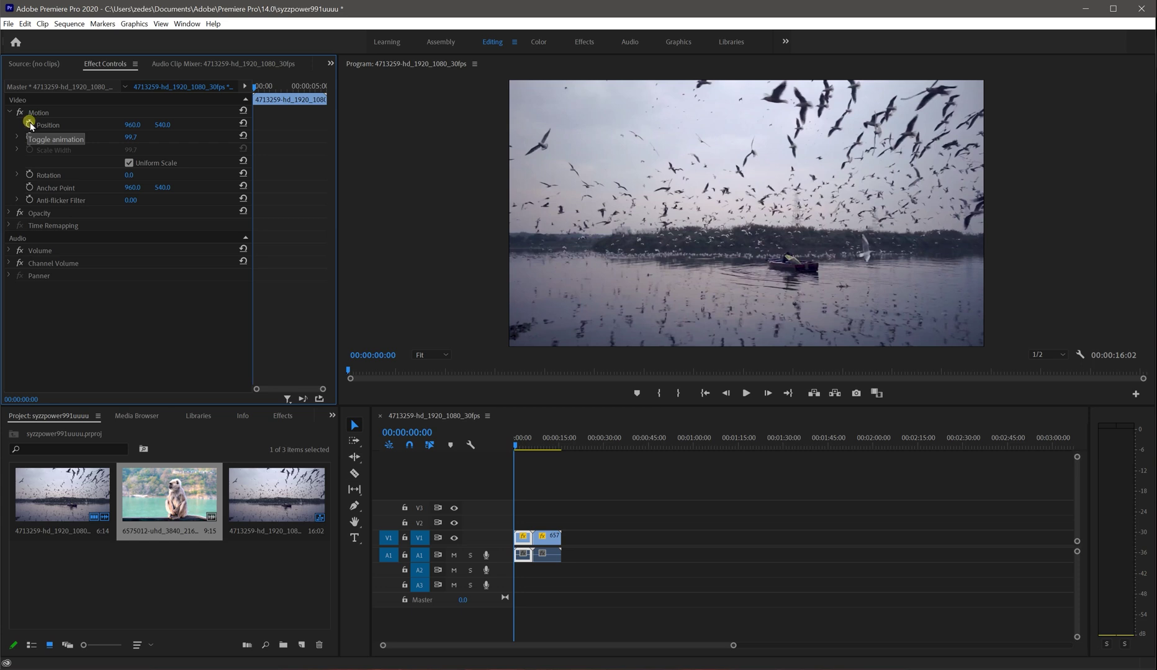
left_click(29, 124)
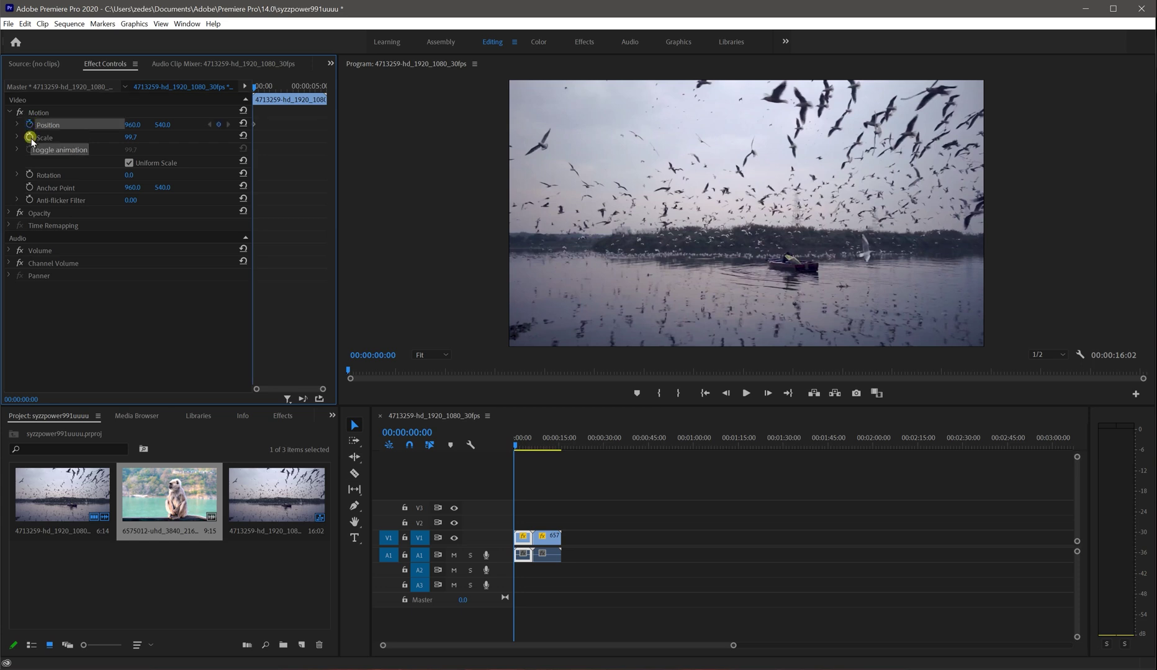
left_click(30, 137)
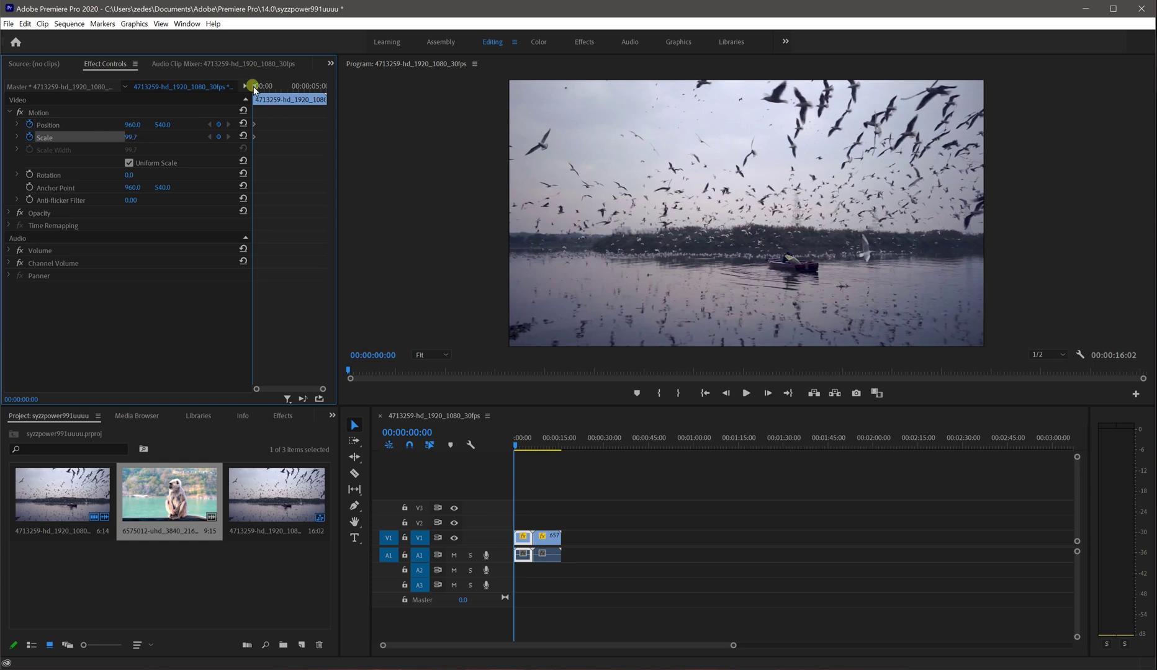
Step: Add a Scale keyframe of 306.7 to the birds clip near its end at 00:00:06:11
left_click_drag(257, 86, 329, 97)
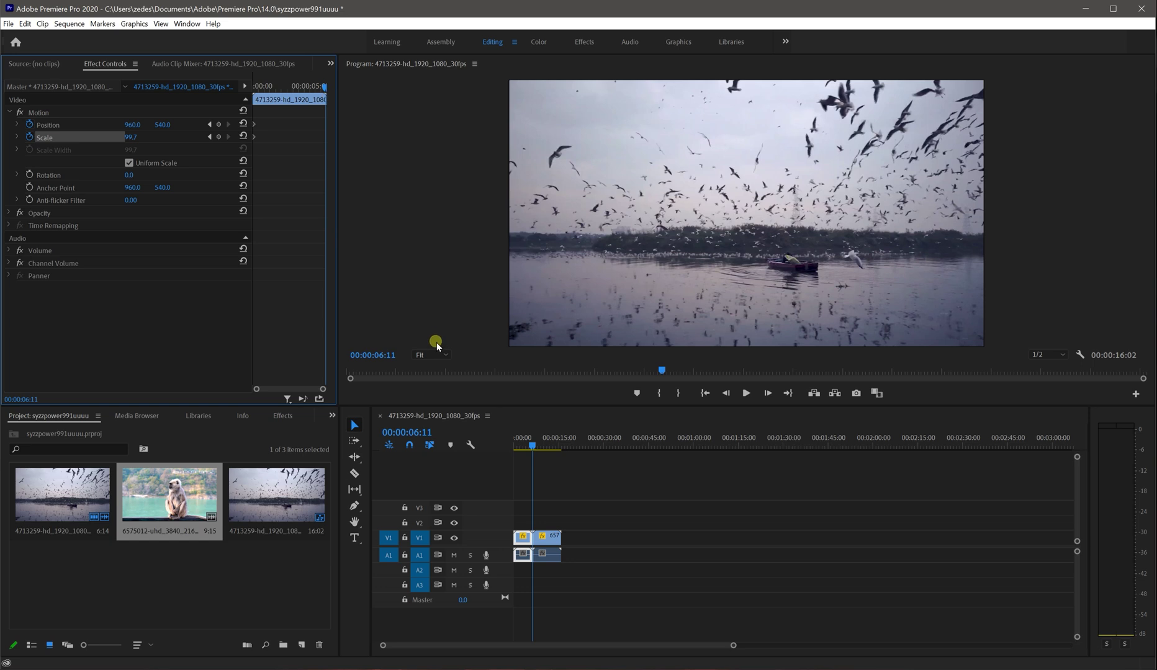
left_click(534, 445)
left_click_drag(134, 135, 276, 141)
left_click(158, 152)
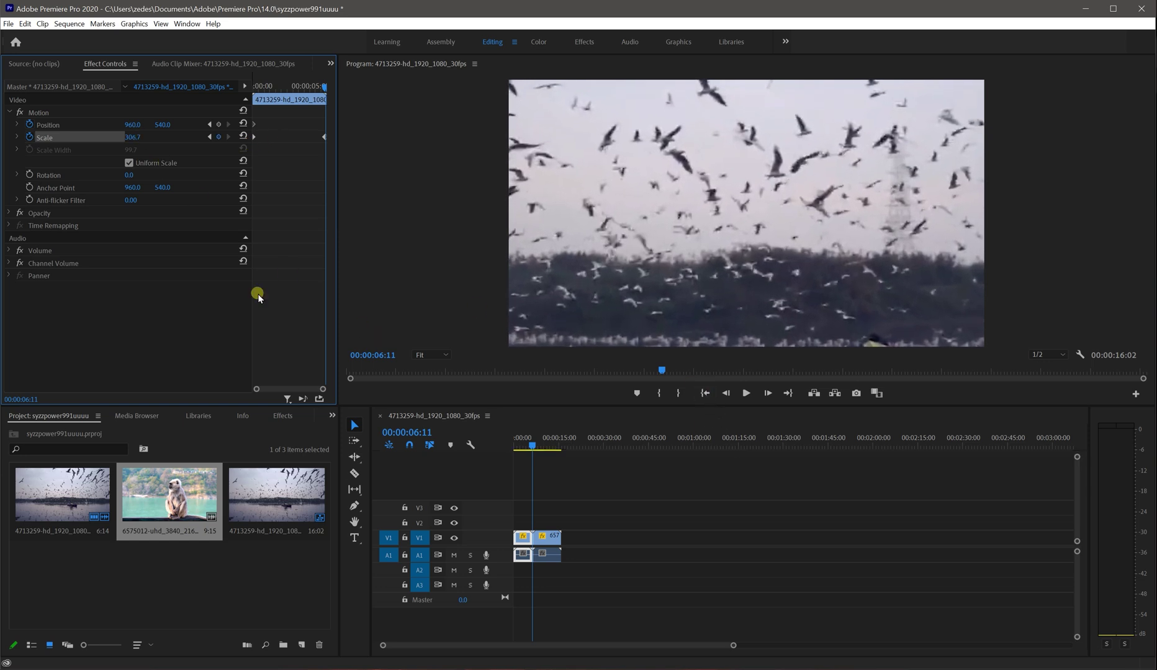
left_click(211, 306)
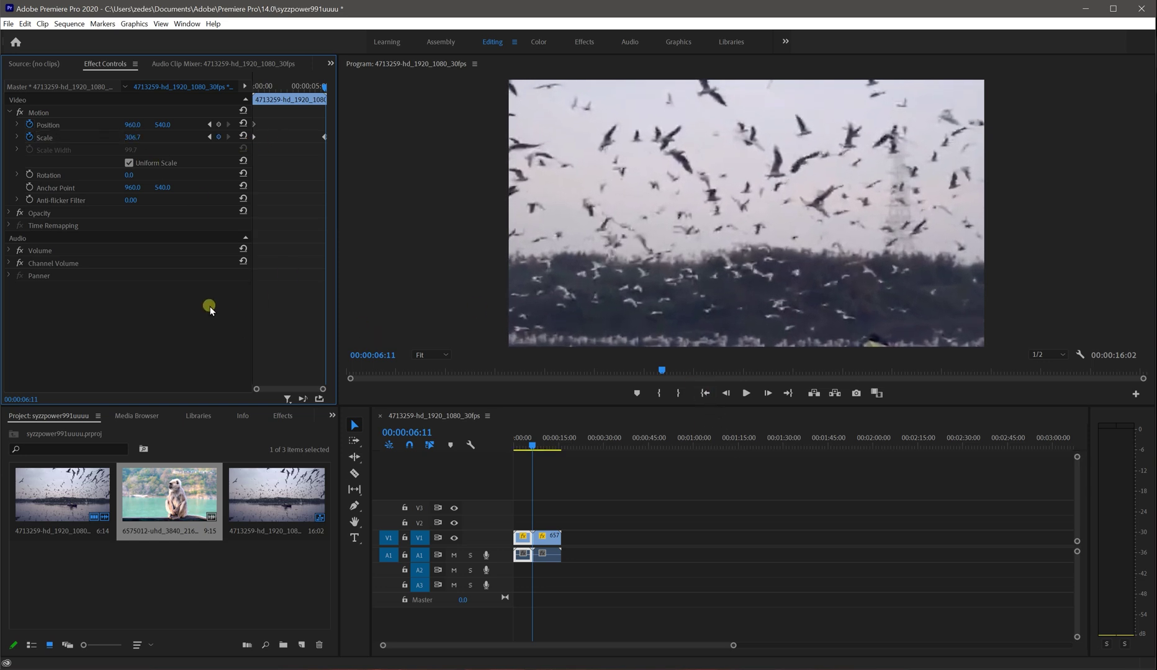
Step: Play the sequence from the beginning to preview the zoom on the birds clip
left_click(705, 393)
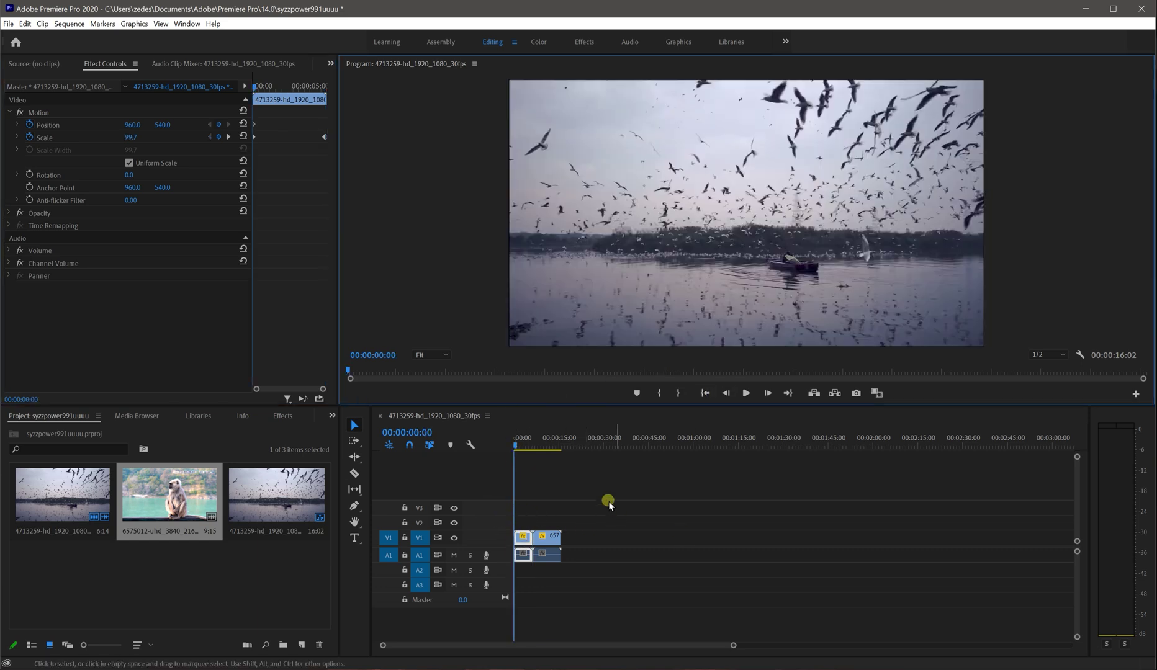
left_click(745, 393)
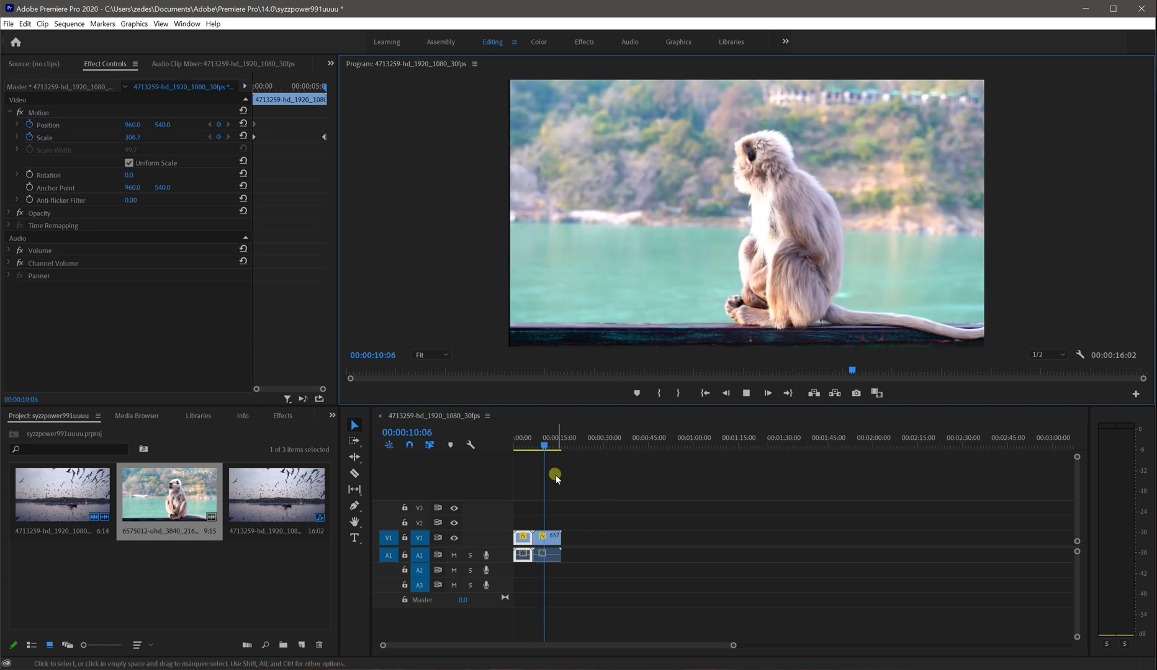
left_click(546, 446)
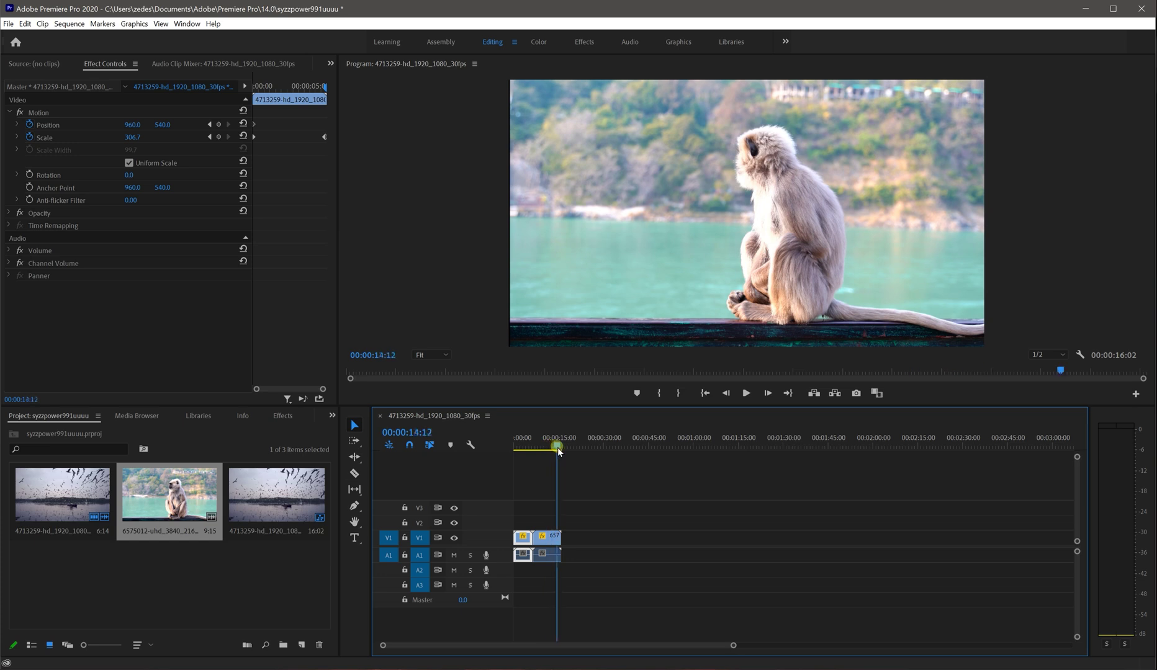
Step: Enable Position and Scale keyframing for the monkey clip near its start at 00:00:06:18
left_click(549, 449)
left_click_drag(547, 455, 533, 458)
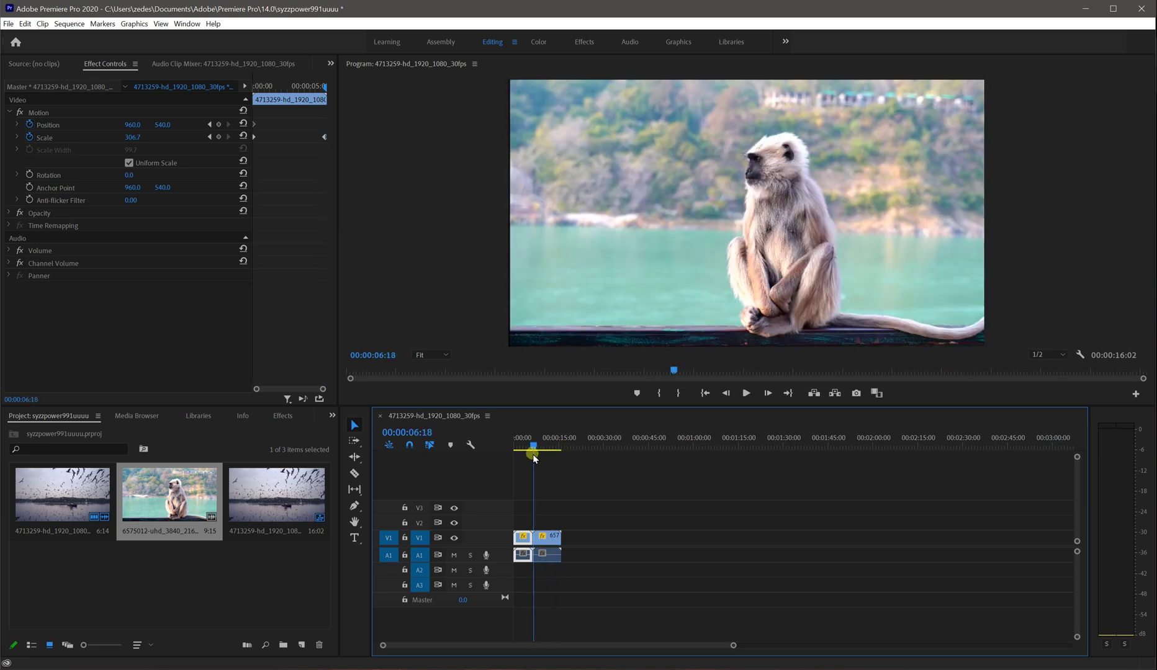
left_click(555, 545)
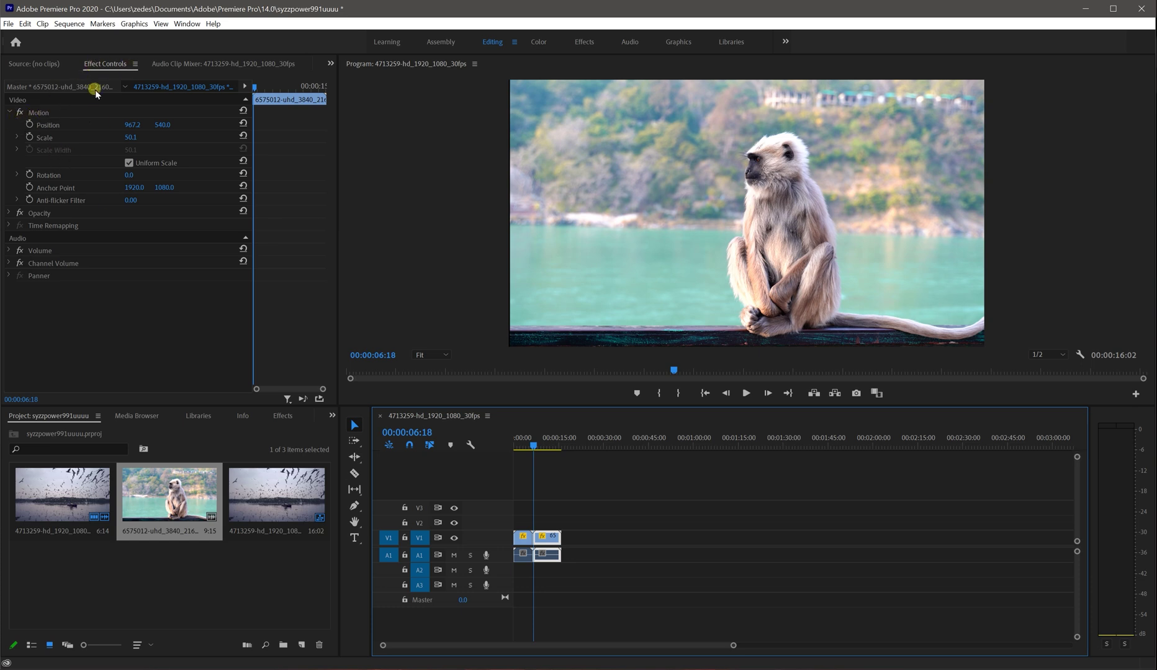
left_click(29, 125)
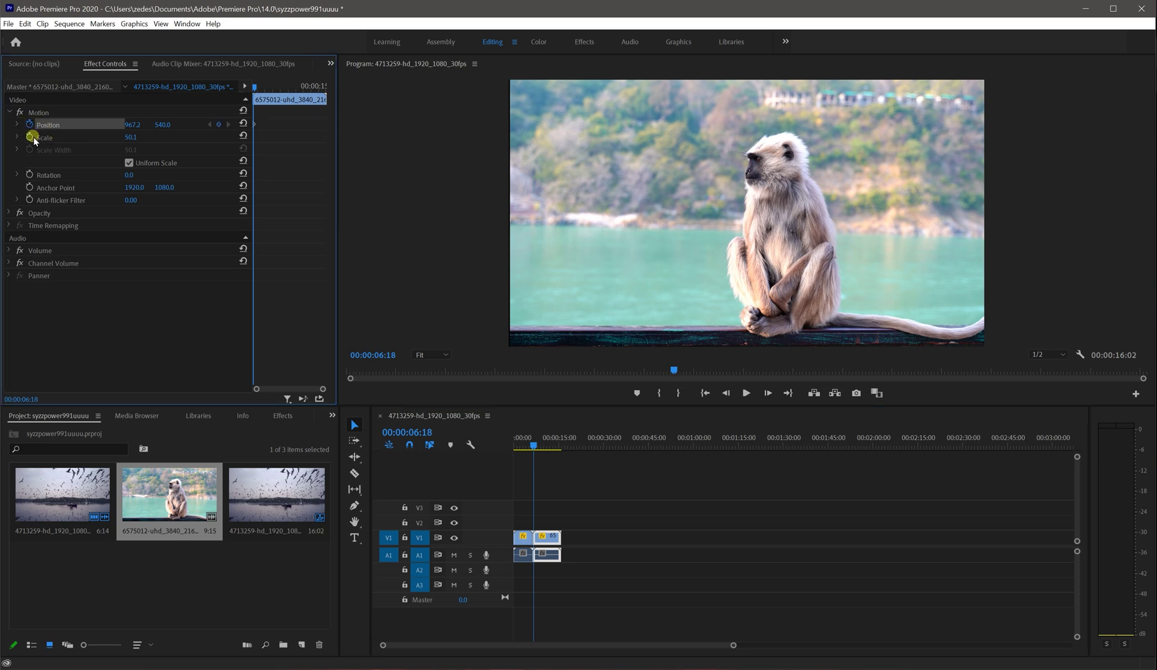
left_click(29, 137)
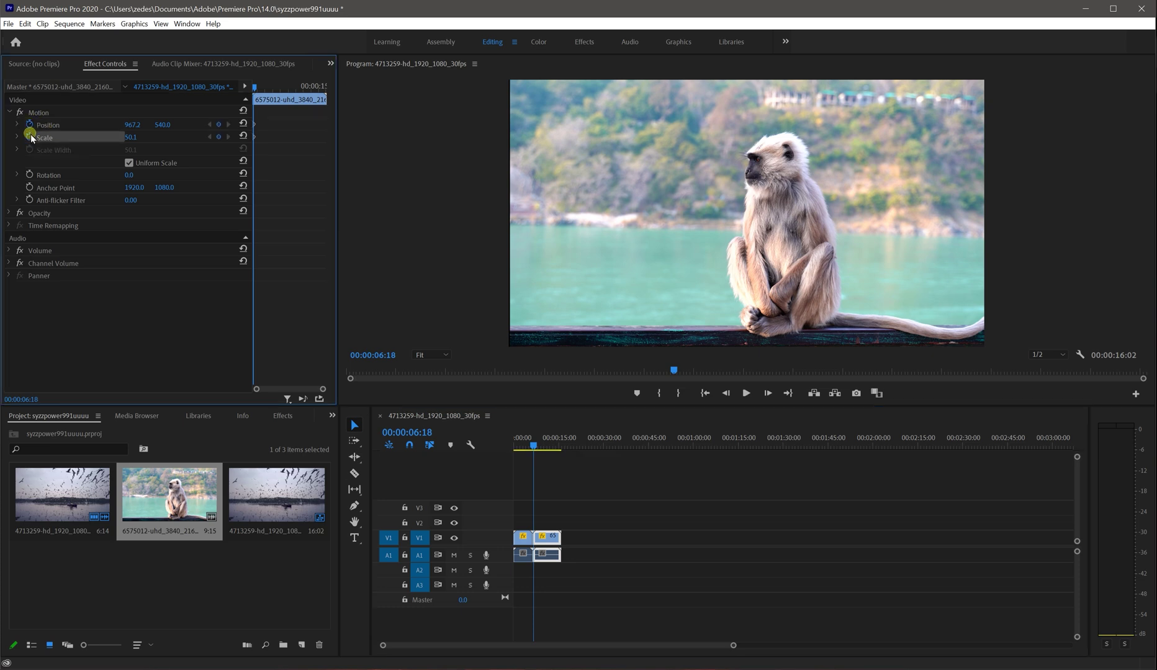
Step: At 00:00:16:00, keyframe the monkey clip's Scale at 145.1 and Position at 514.2, 1208.0 to centre the zoom on its face
left_click_drag(255, 87, 328, 99)
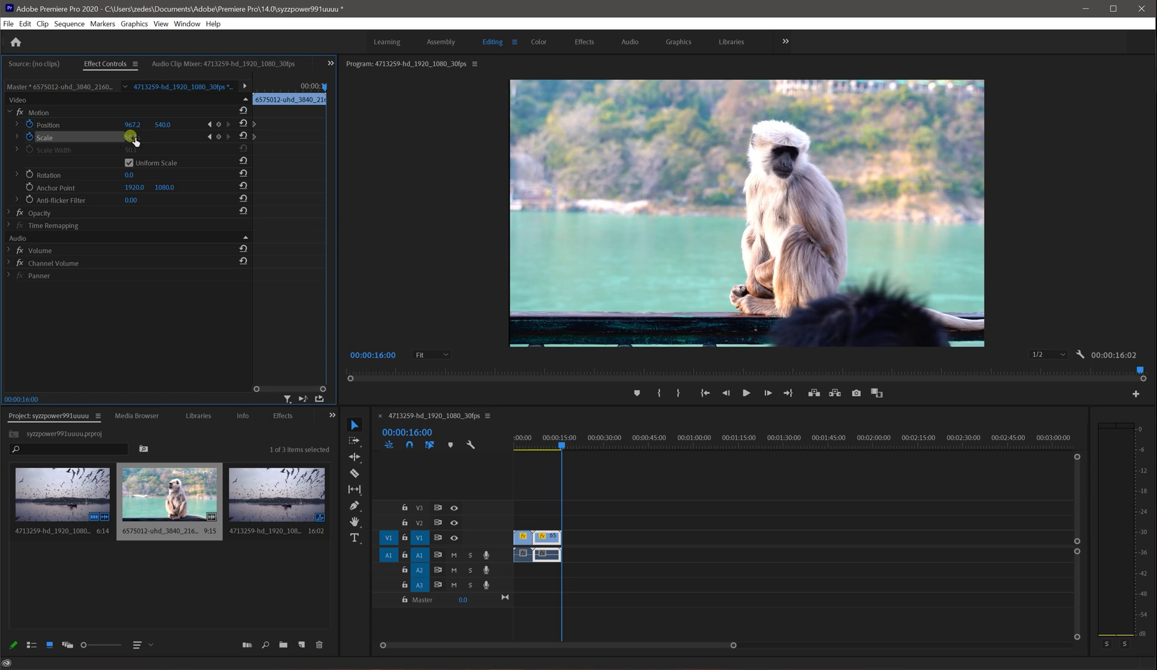
left_click_drag(135, 141, 220, 150)
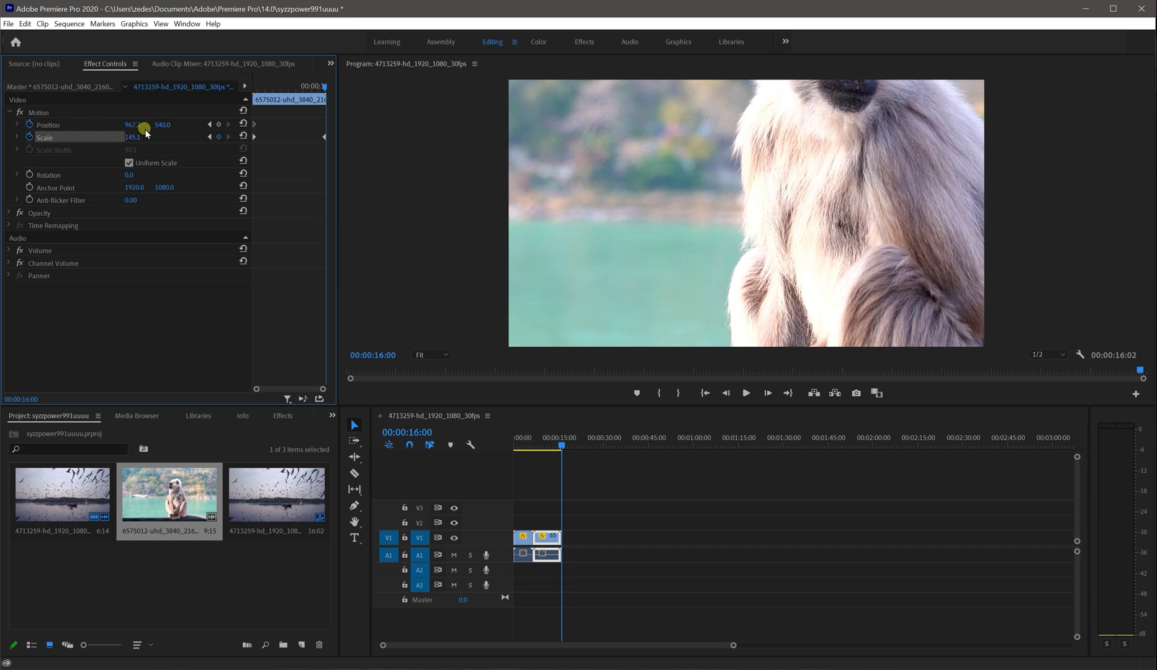
left_click(110, 126)
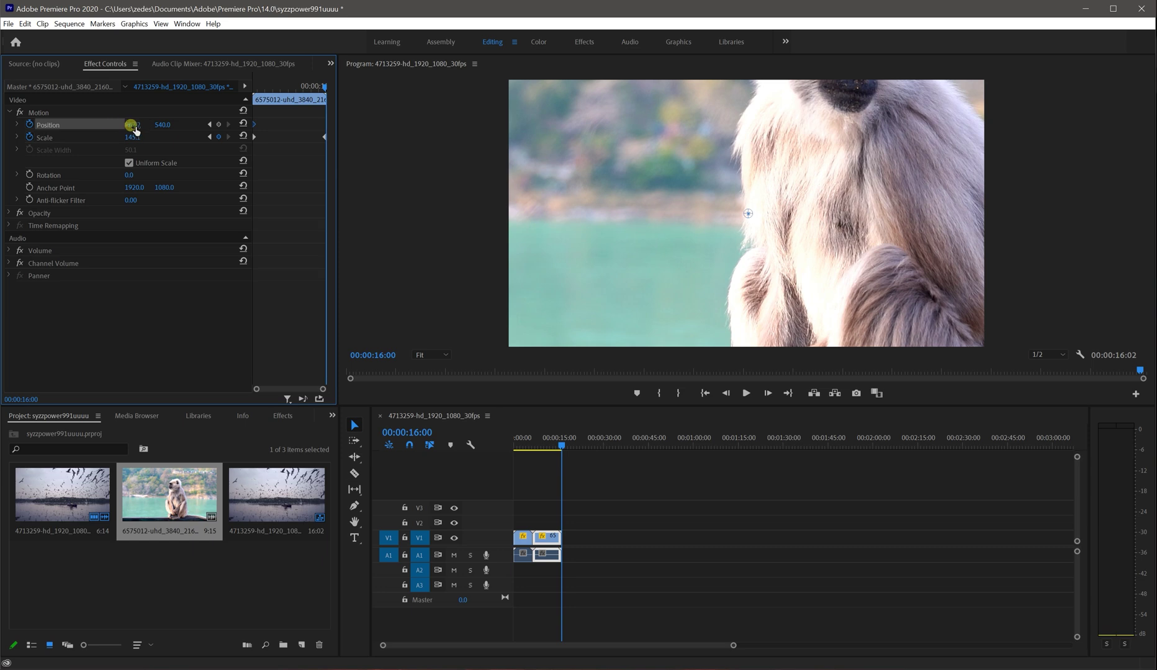
left_click_drag(131, 123, 1, 123)
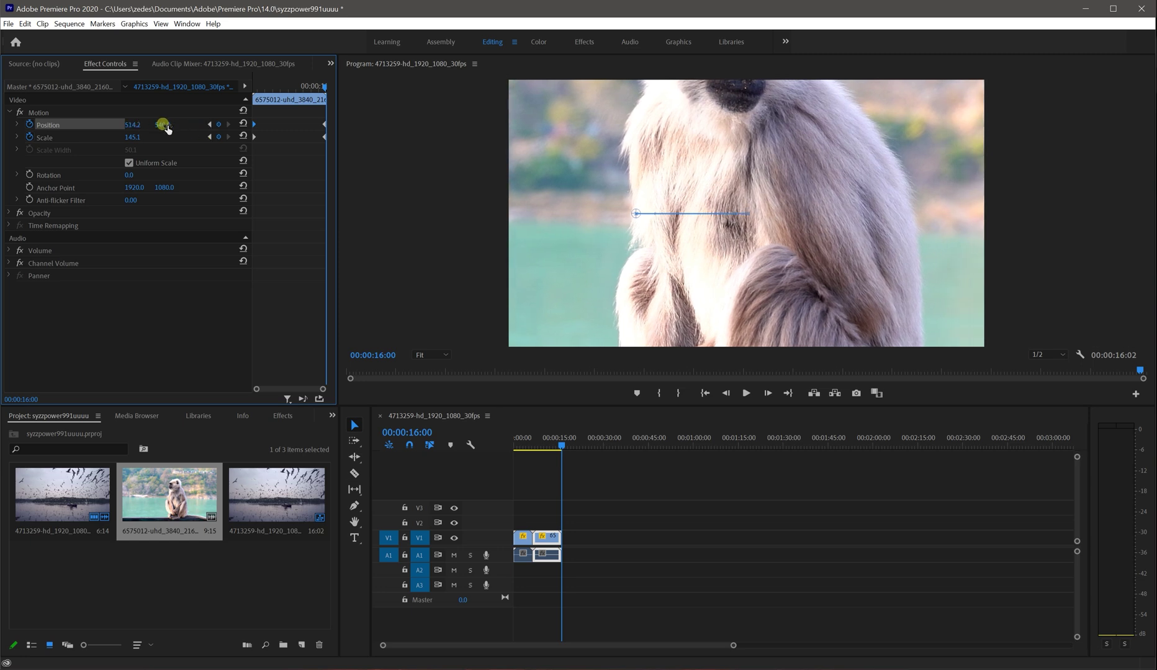
left_click_drag(163, 125, 597, 167)
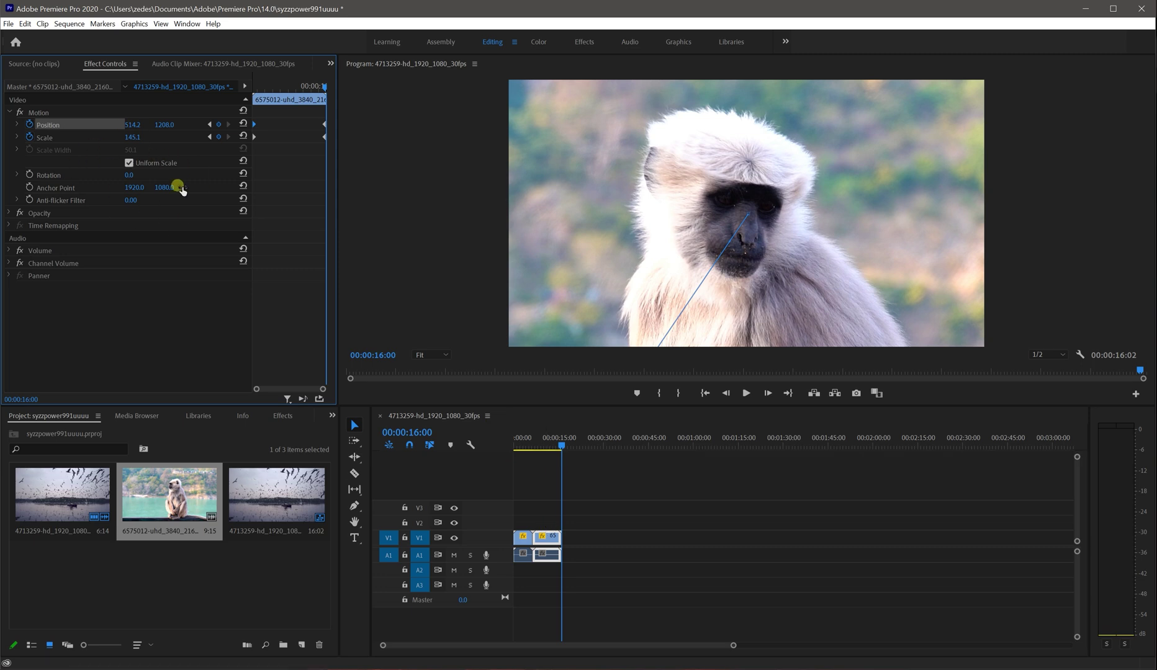
Step: Play the sequence from the beginning to preview the zoom animations on both clips
left_click(703, 394)
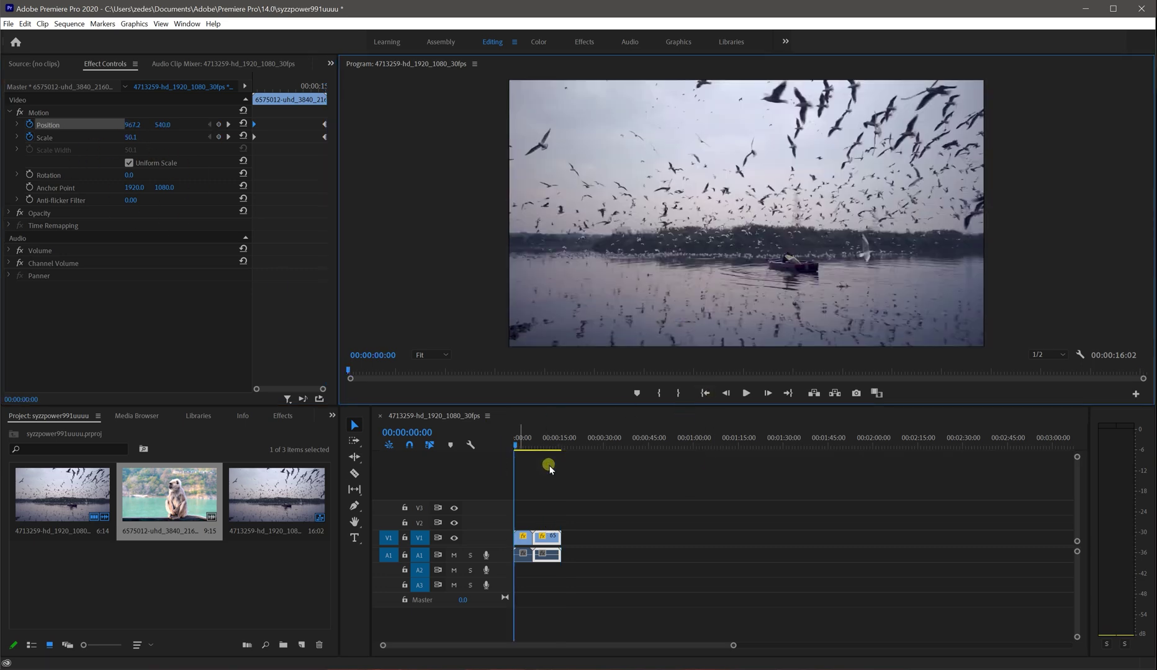
left_click(745, 394)
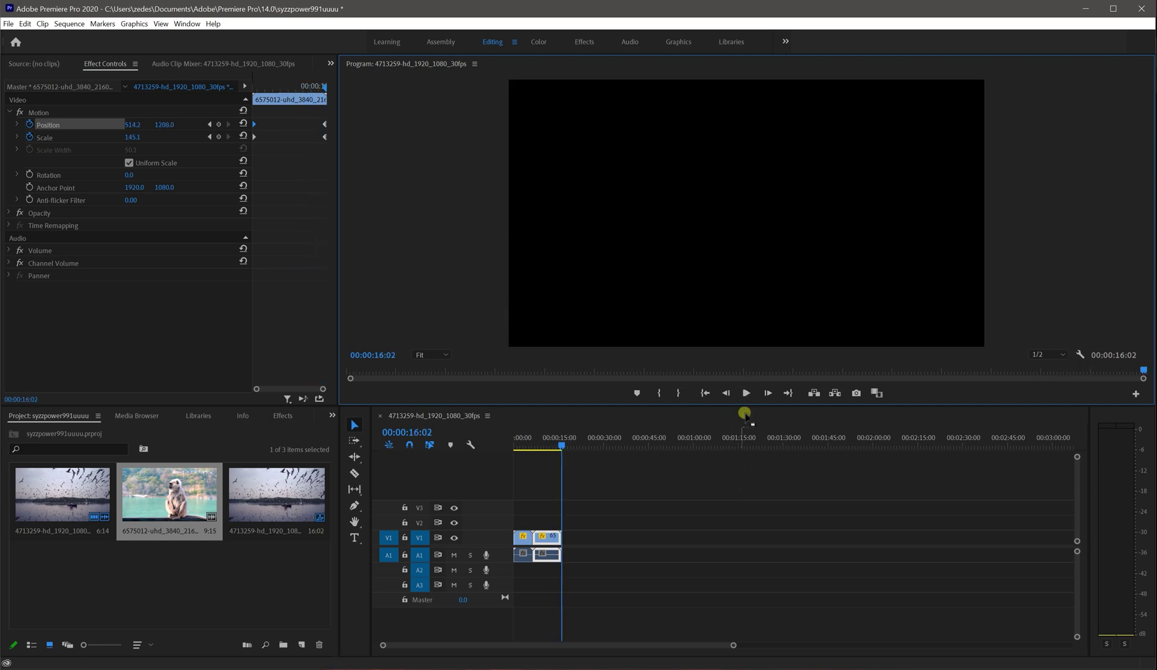
left_click(747, 395)
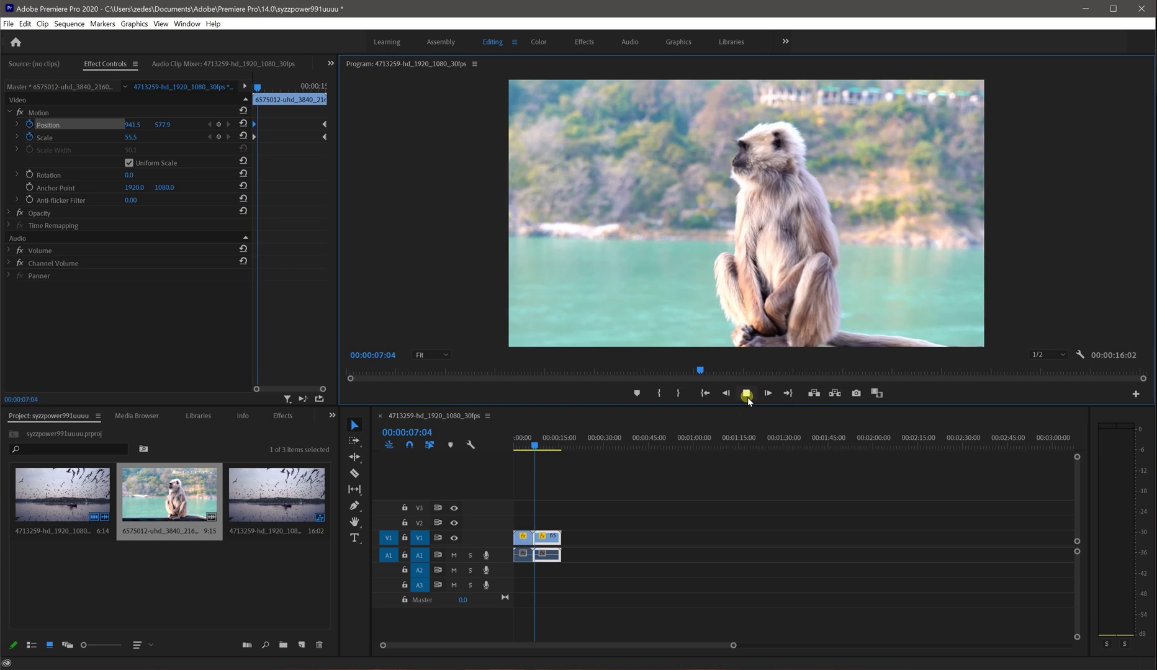
left_click(747, 398)
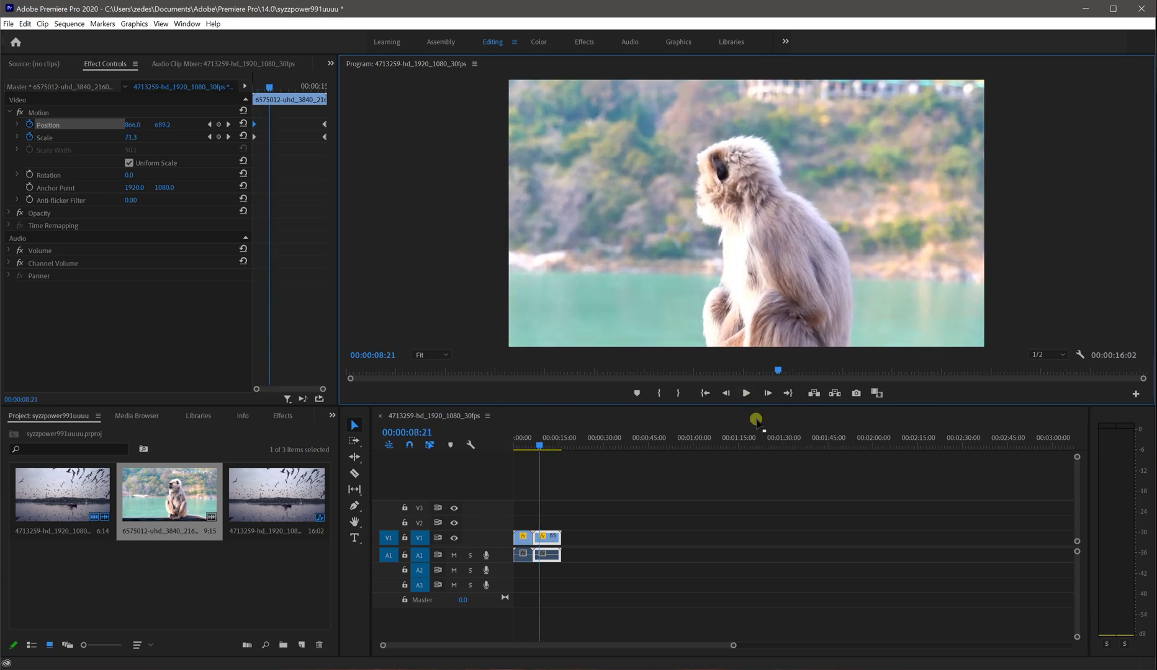